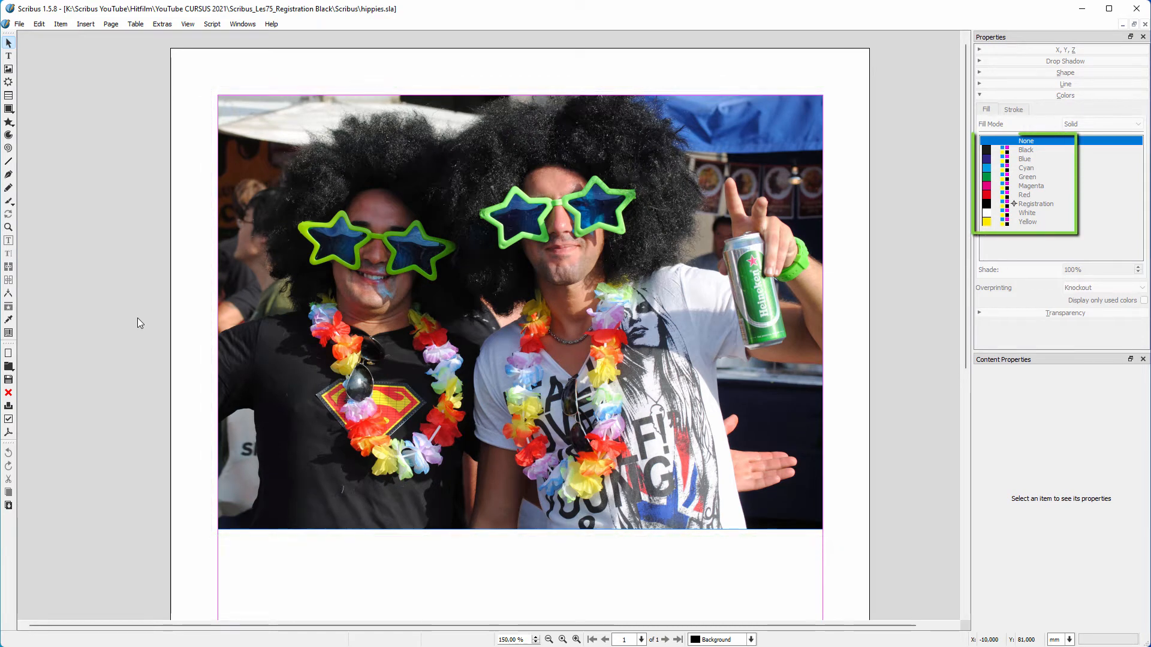
# Sample the left star glasses' green with the Eye Dropper and save it as 'Green glasses'.
pyautogui.click(8, 320)
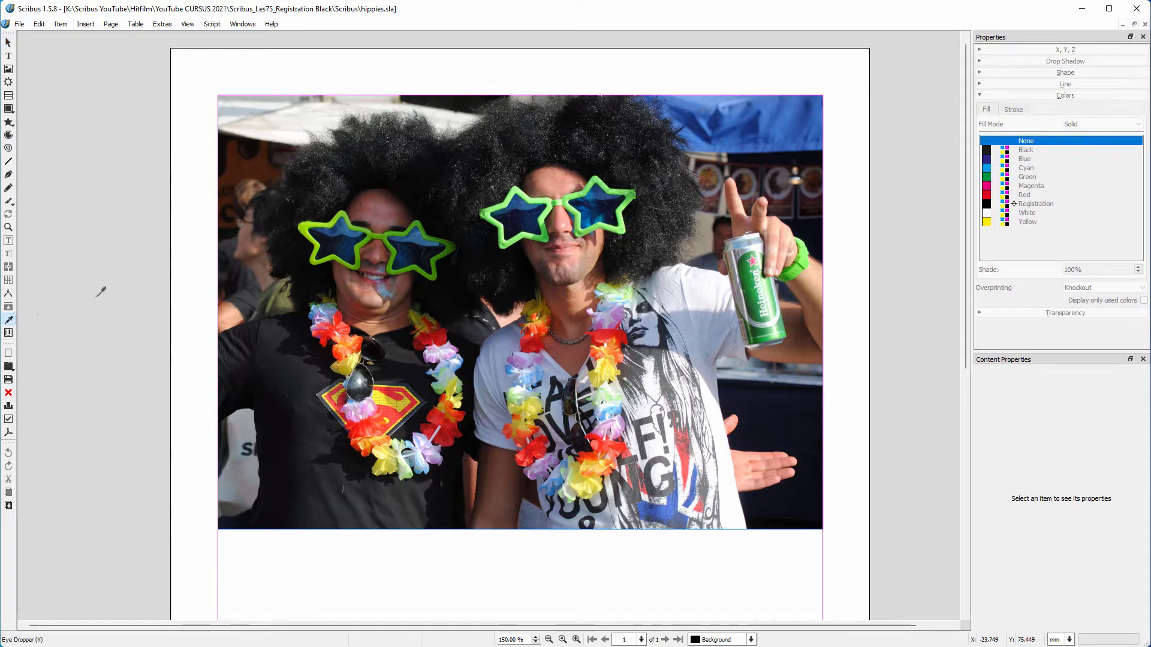
pyautogui.scroll(2, 360, 243)
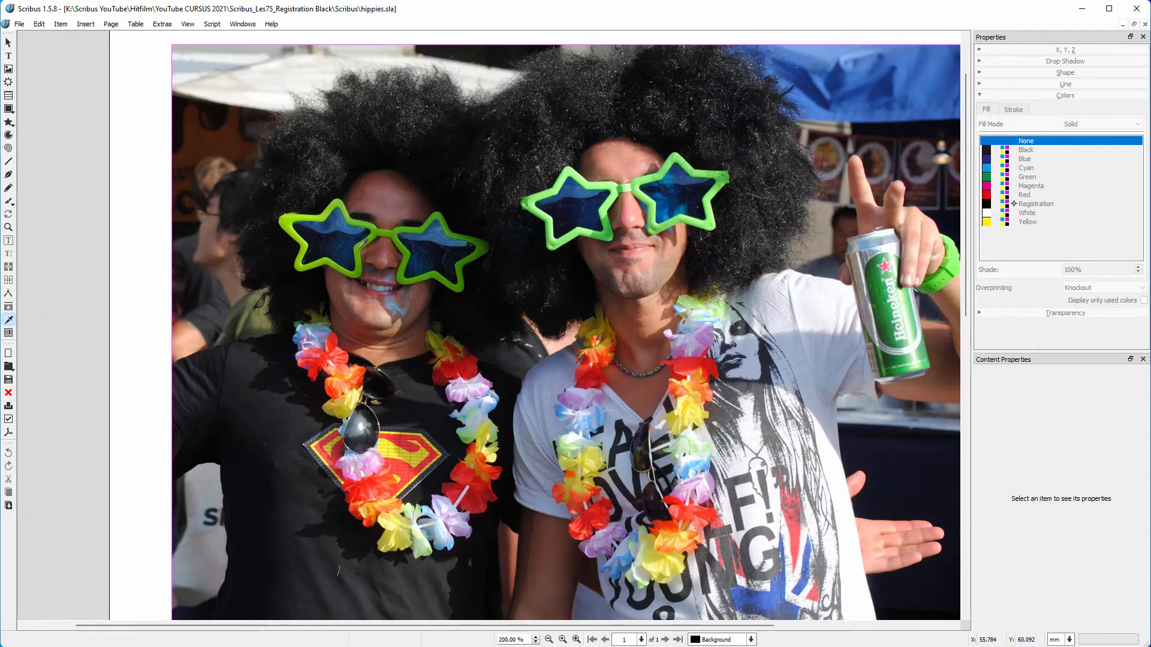
pyautogui.scroll(2, 360, 242)
pyautogui.scroll(1, 362, 245)
pyautogui.scroll(2, 361, 245)
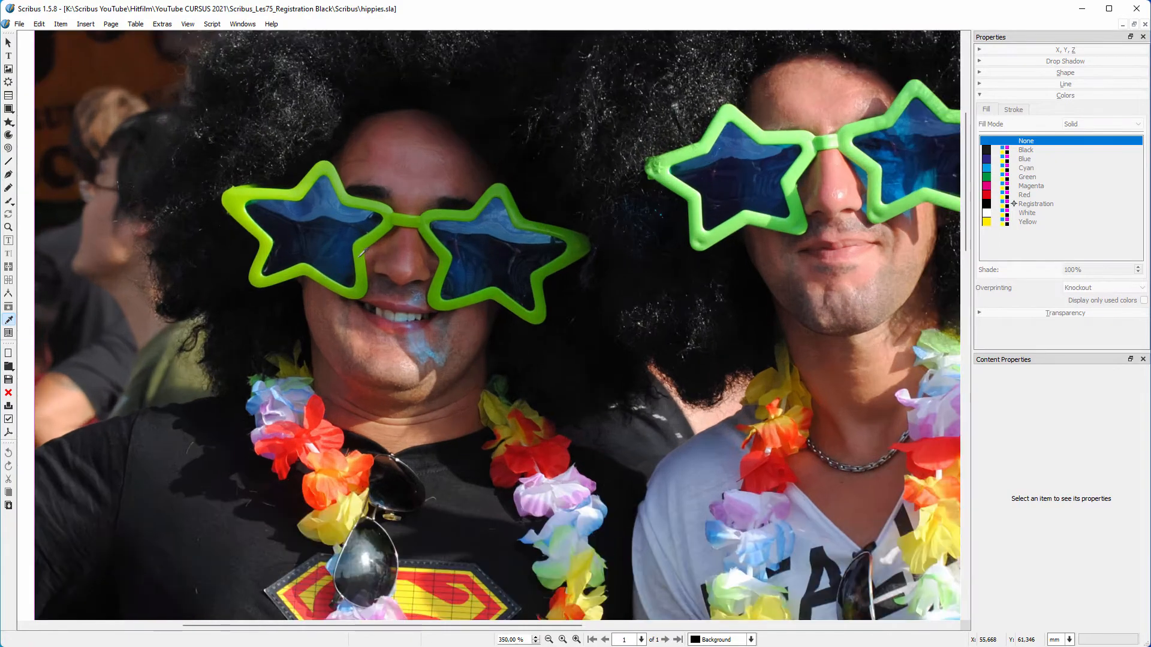
pyautogui.click(361, 248)
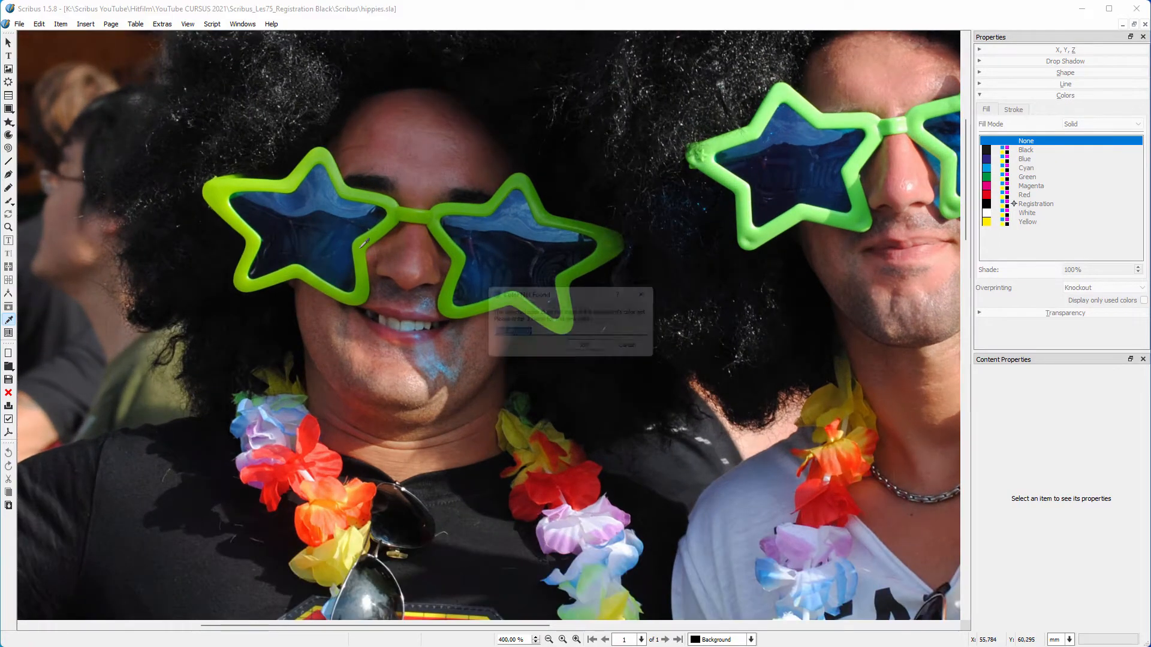
pyautogui.write('Green glasses')
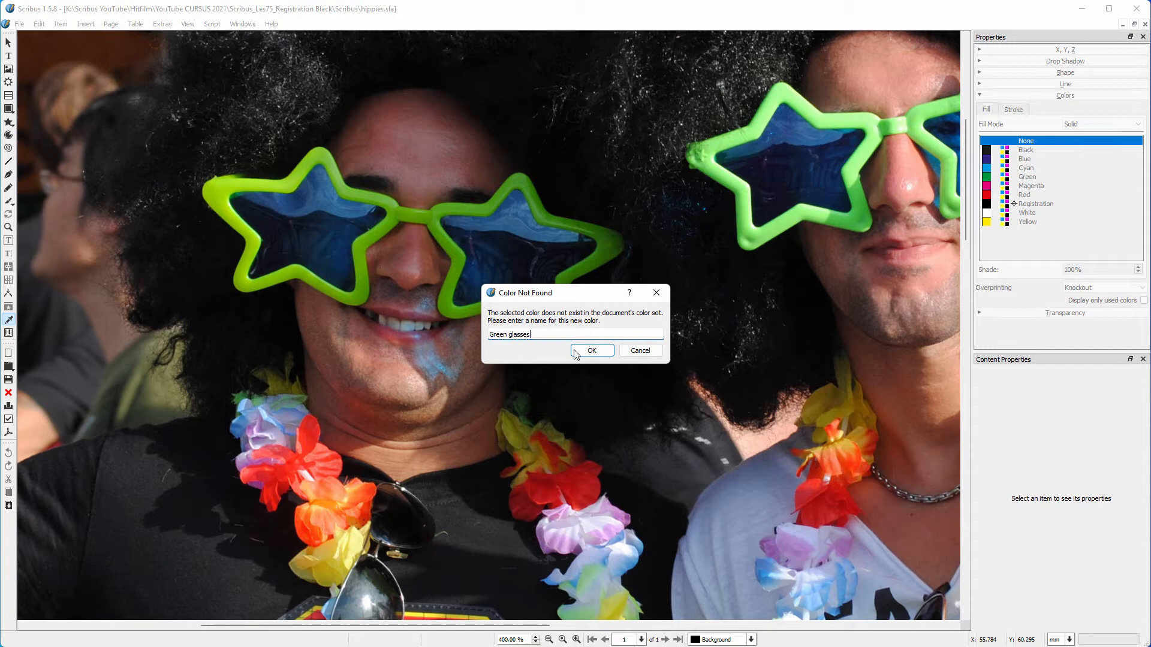
pyautogui.click(592, 352)
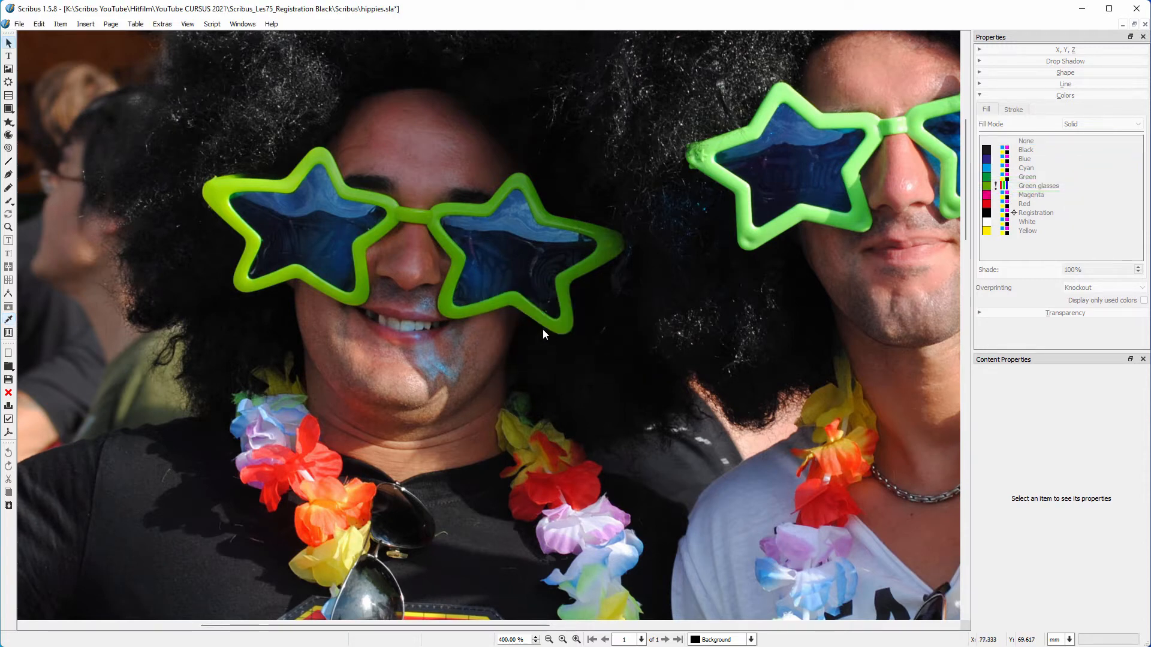
# In Colors and Fills, change 'Green glasses' to the CMYK colour model and confirm.
pyautogui.click(39, 24)
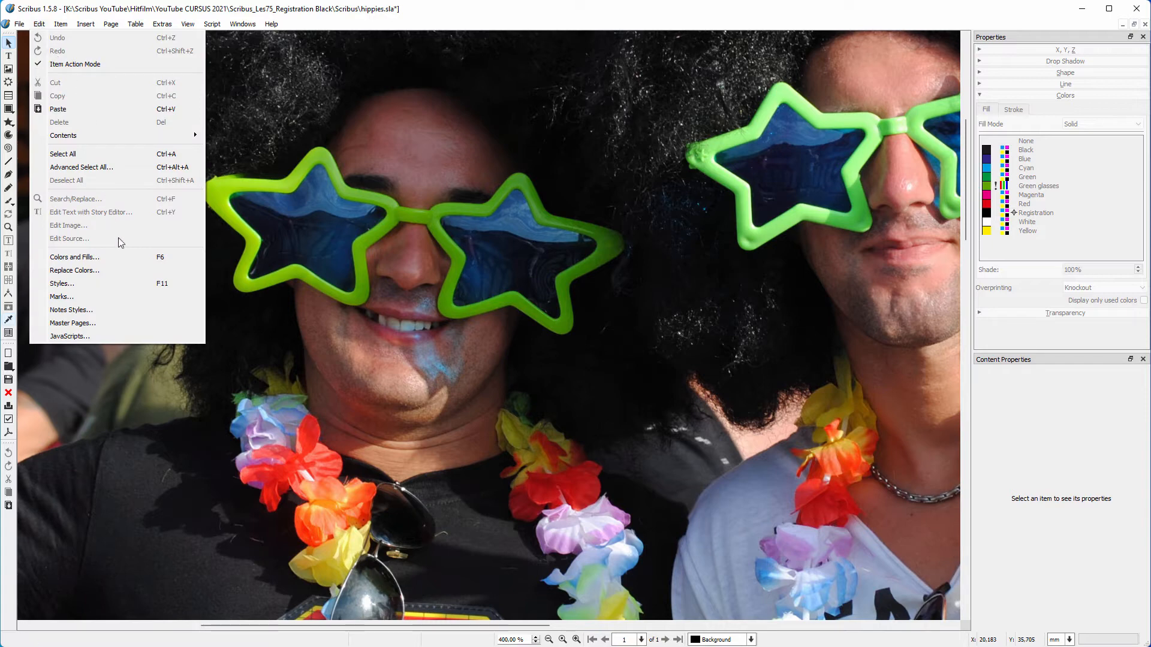
pyautogui.click(122, 260)
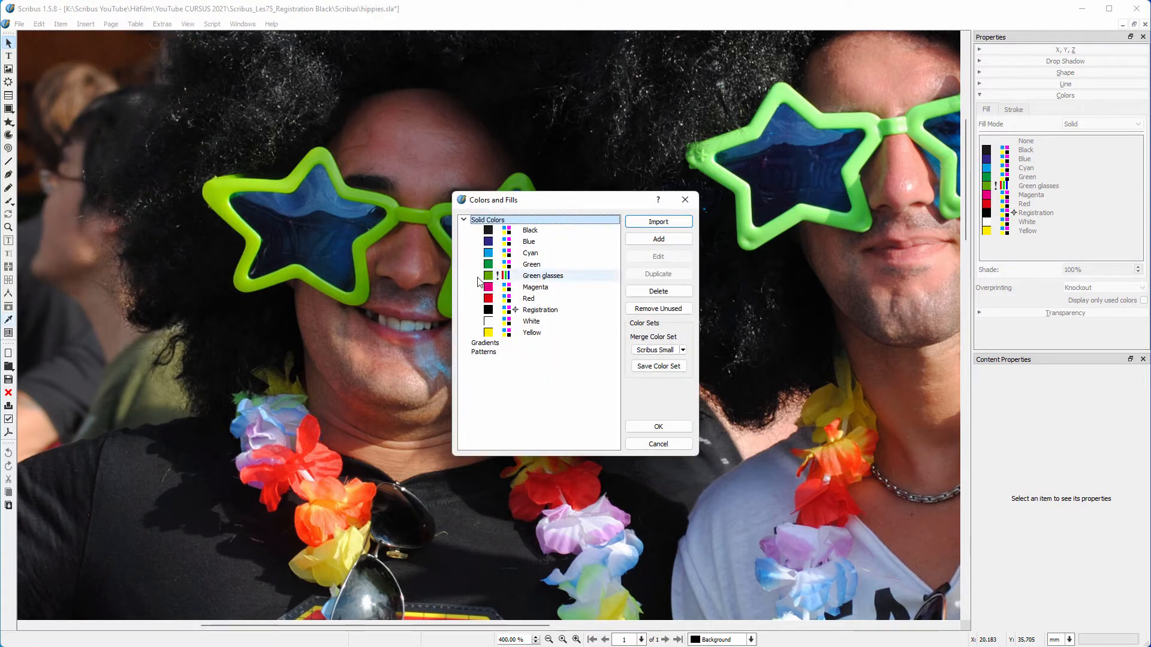
pyautogui.doubleClick(539, 277)
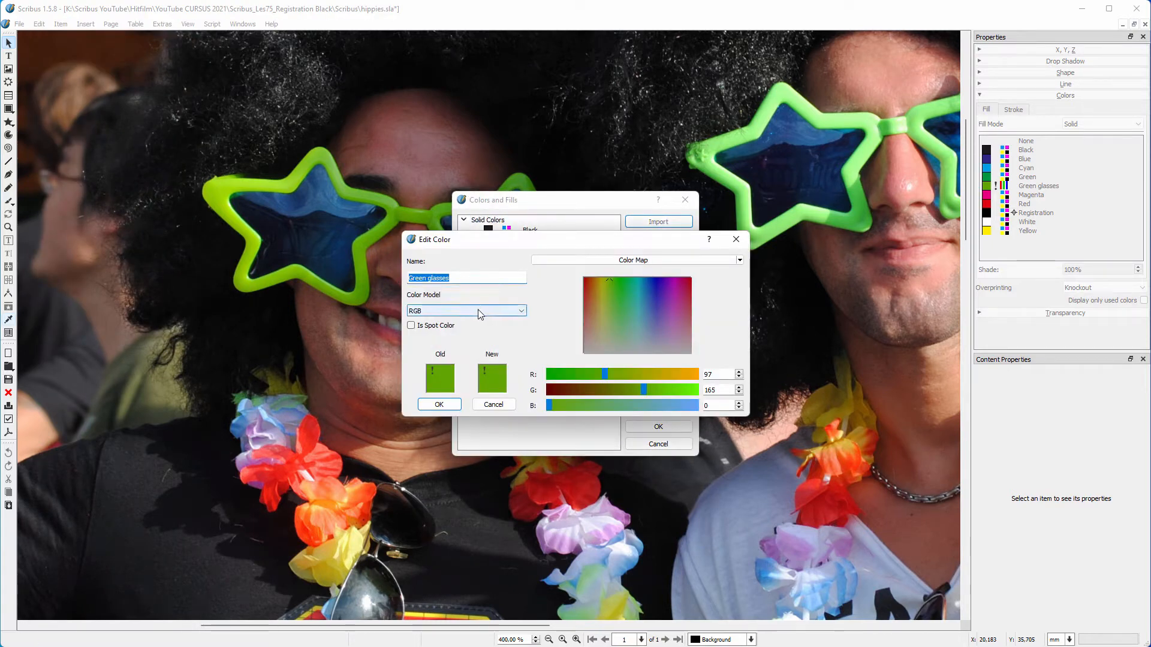
pyautogui.click(466, 311)
pyautogui.click(470, 320)
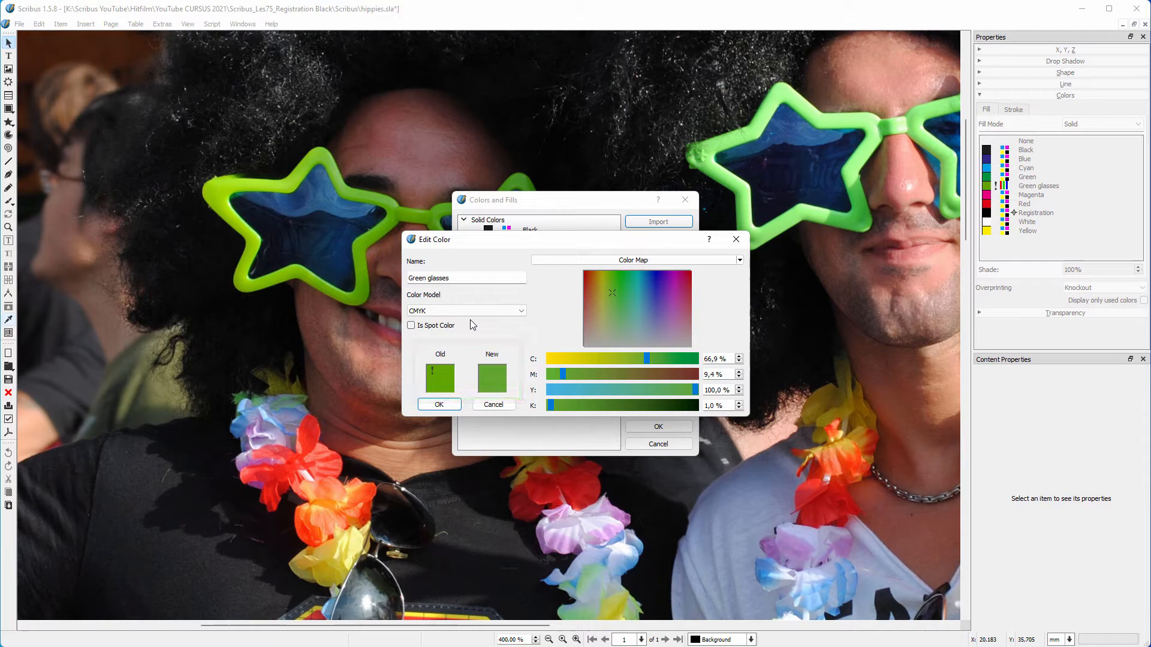
pyautogui.click(439, 404)
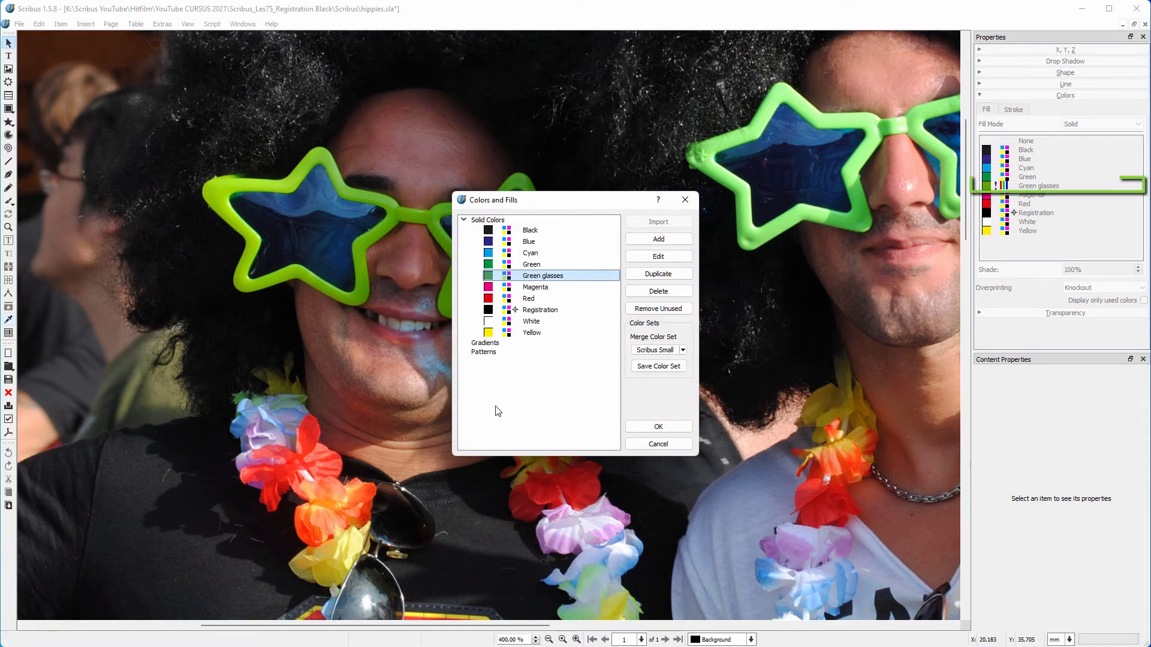
pyautogui.click(657, 426)
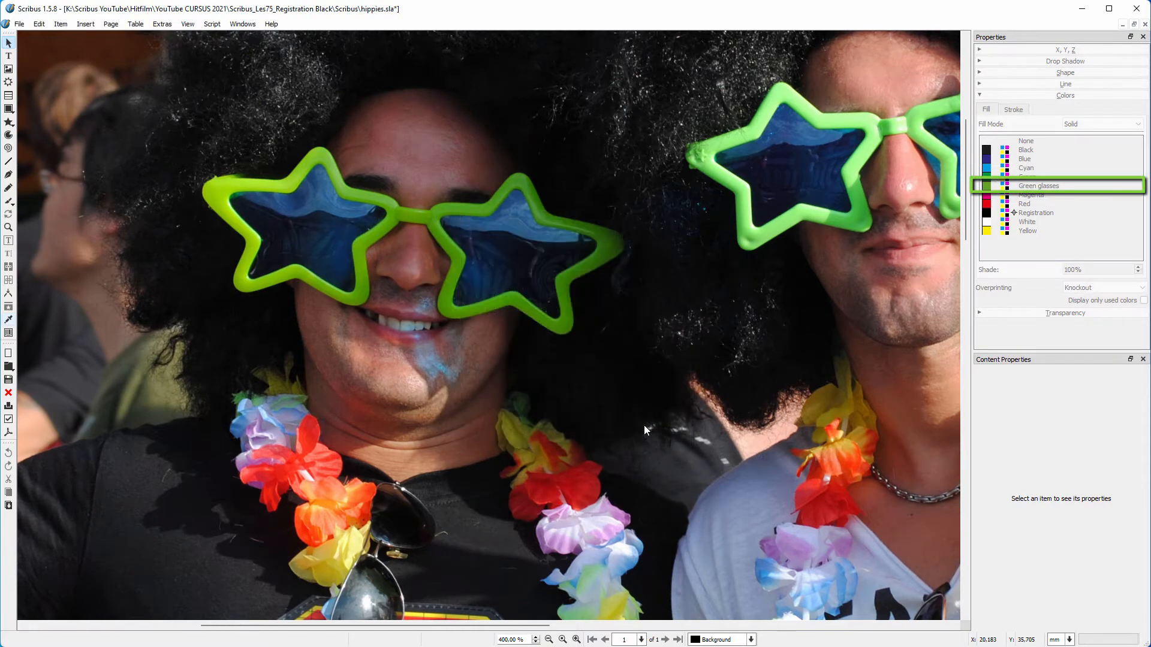